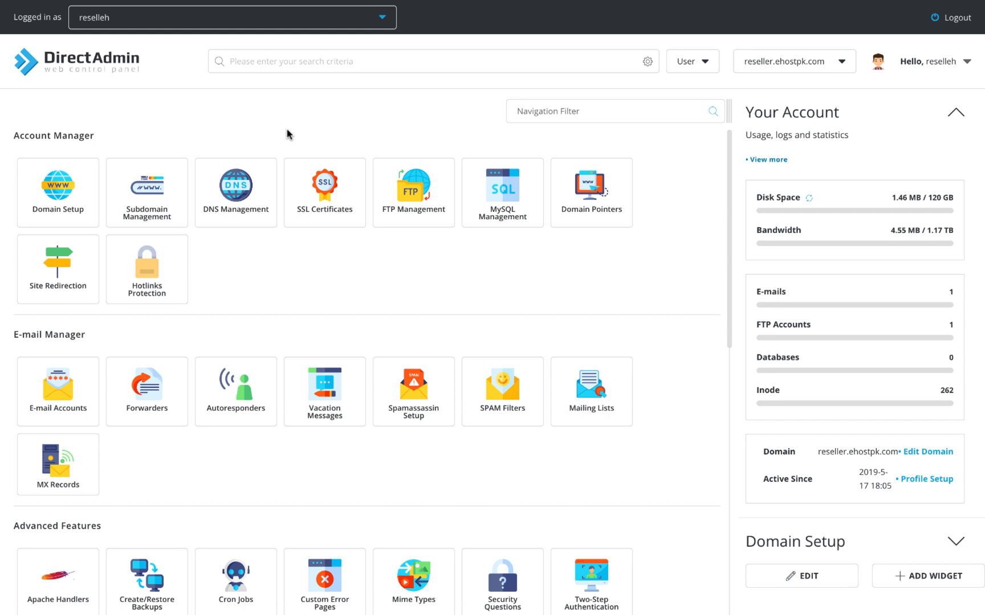
Open the File Manager and go into the public_html folder of the reseller.ehostpk.com domain.
click(287, 133)
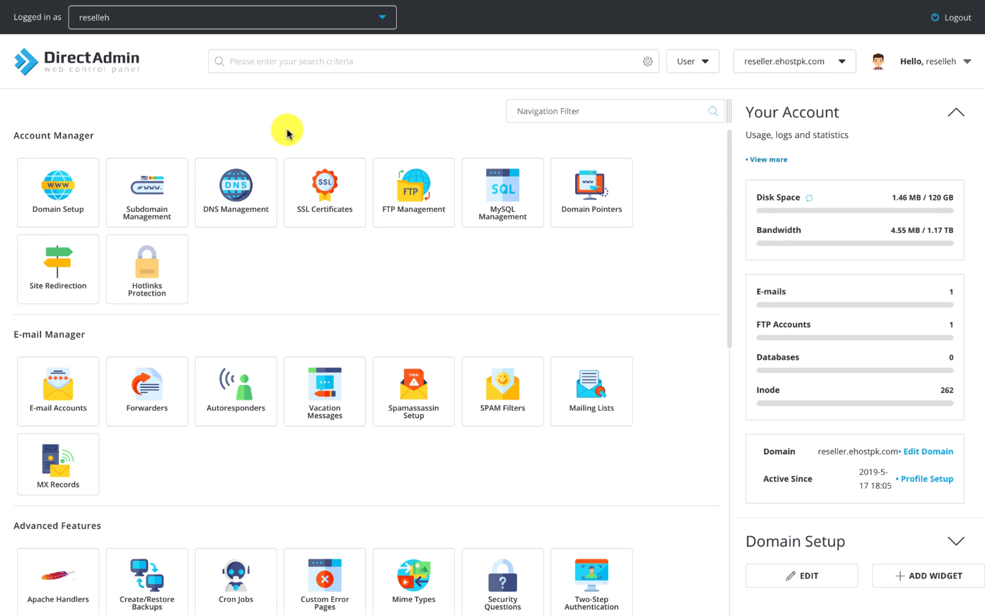
scroll(286, 133, down, 6)
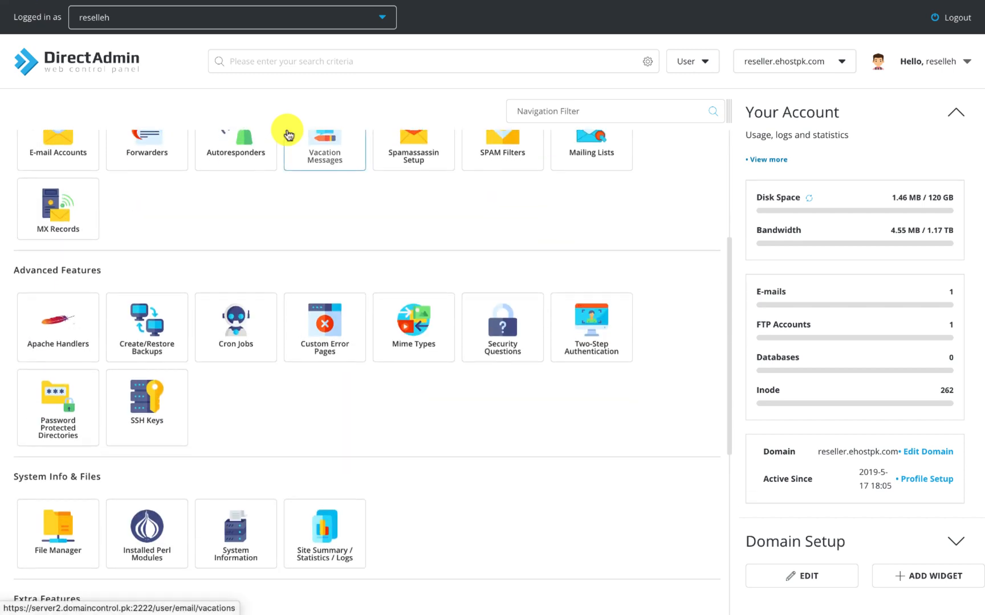
click(93, 412)
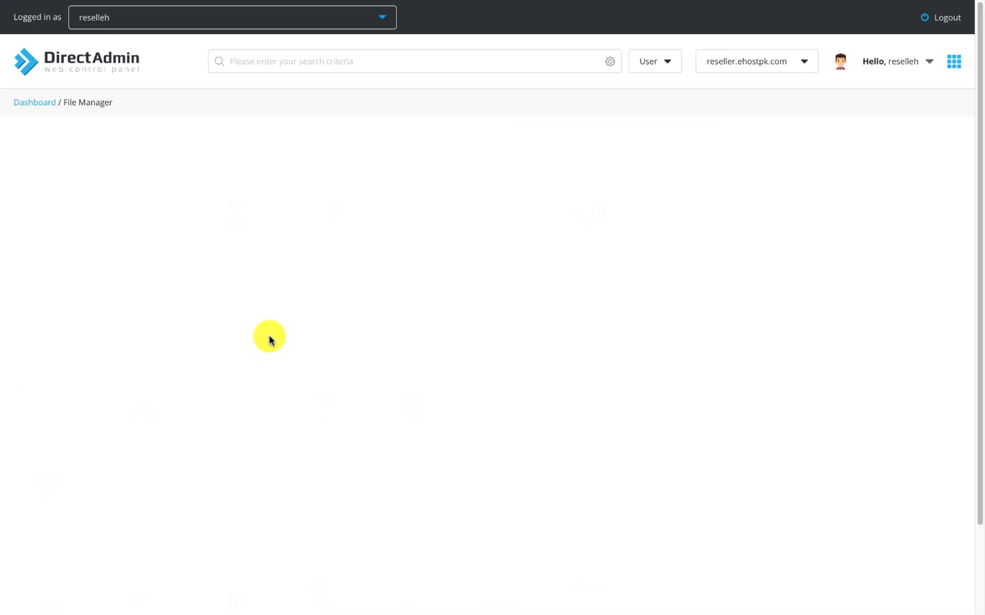
scroll(274, 339, down, 7)
right_click(255, 302)
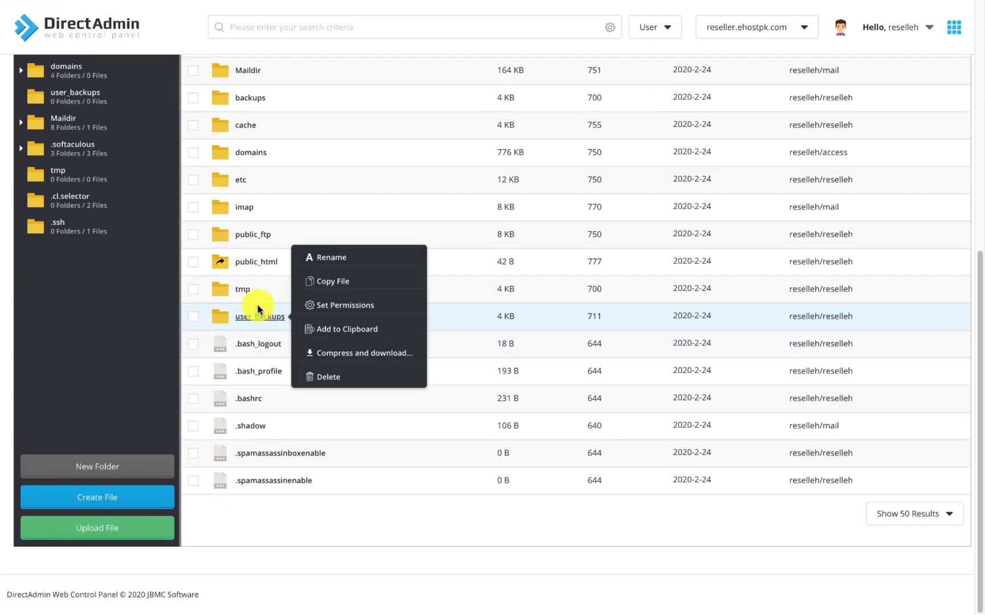
right_click(257, 252)
click(257, 251)
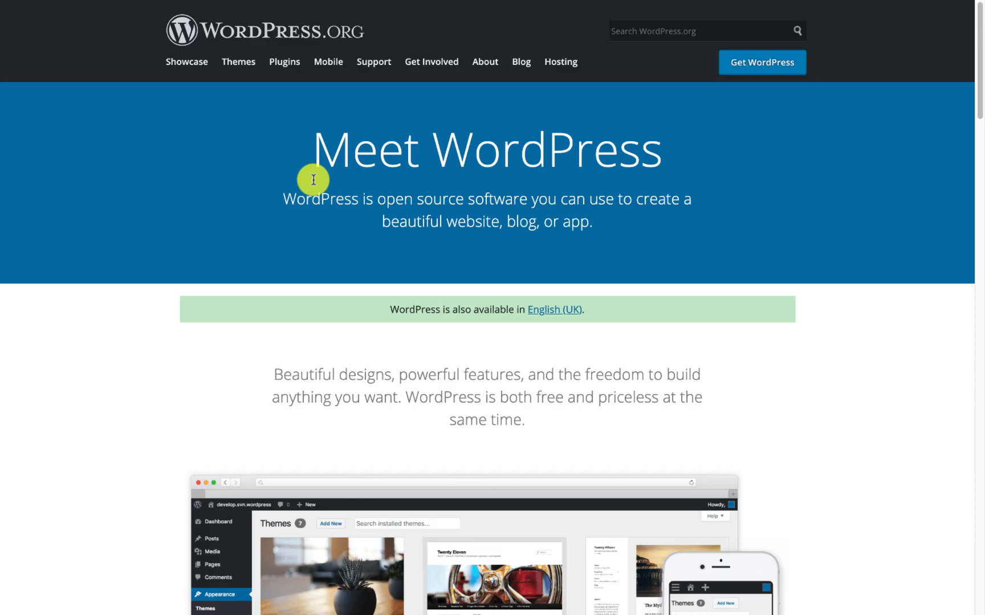
Get WordPress from WordPress.org and upload wordpress-5.4.2.zip to /domains/reseller.ehostpk.com/public_html in DirectAdmin.
click(765, 67)
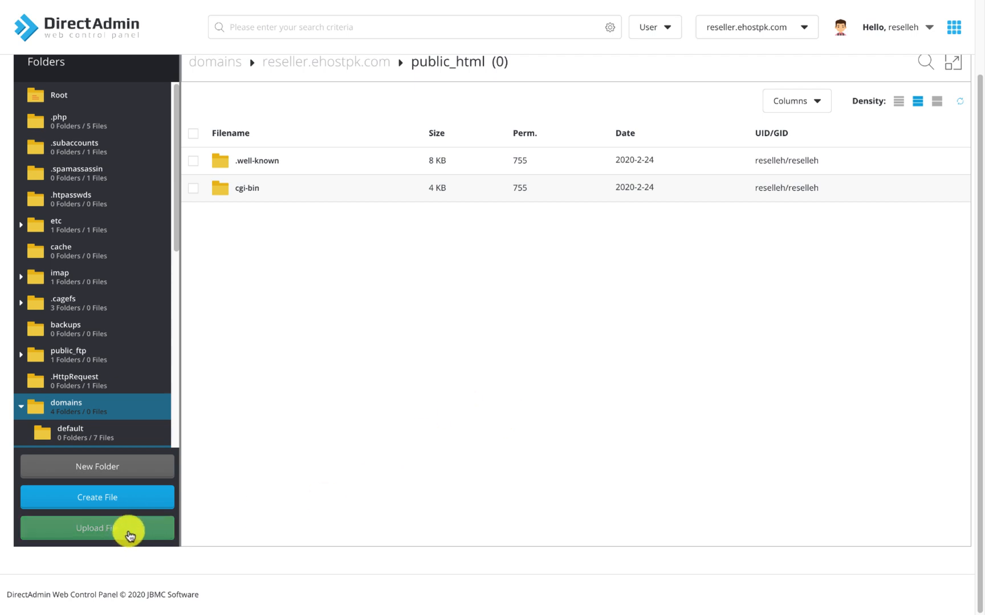
click(130, 533)
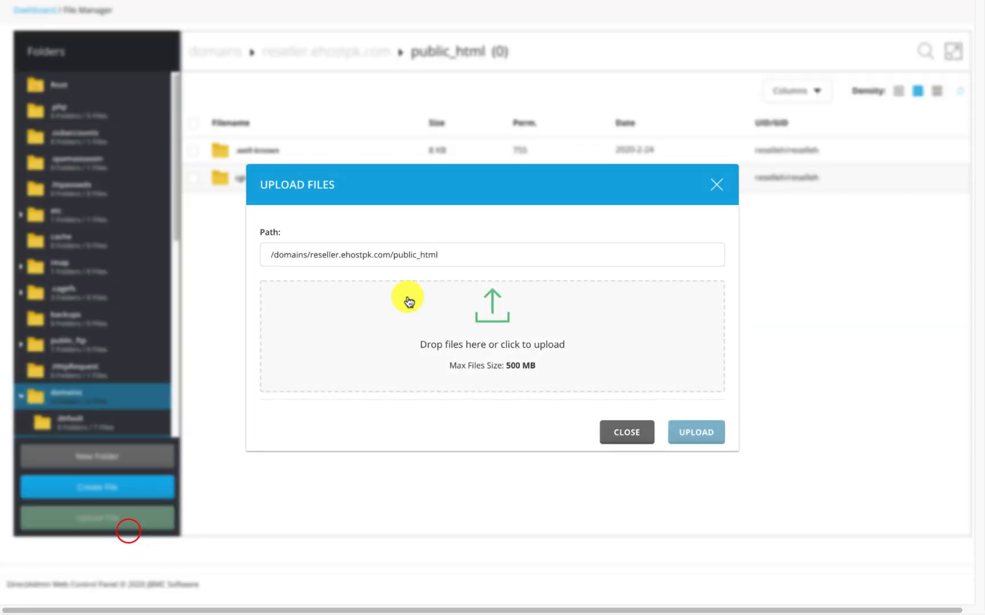
click(402, 297)
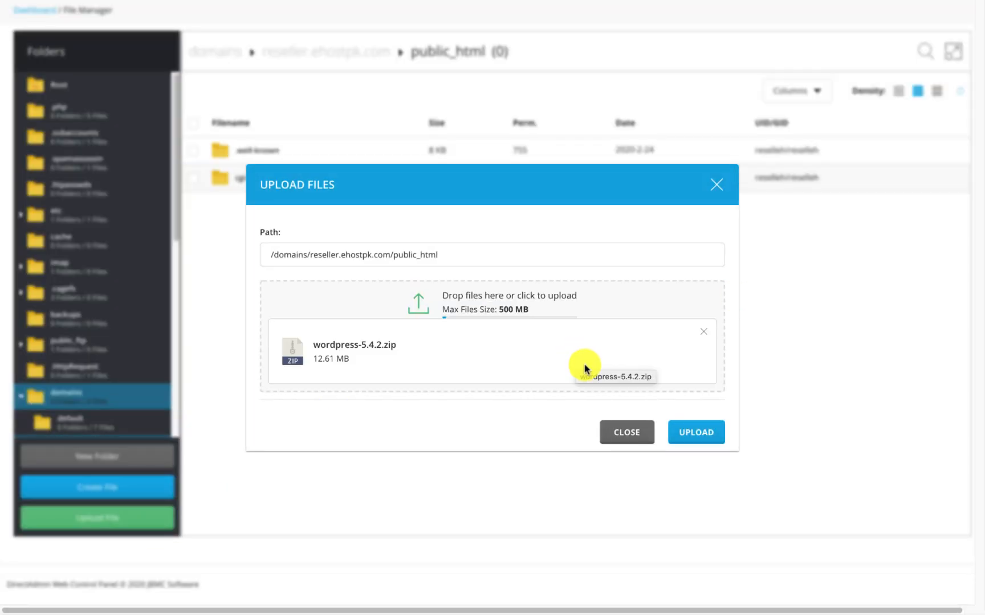
click(699, 435)
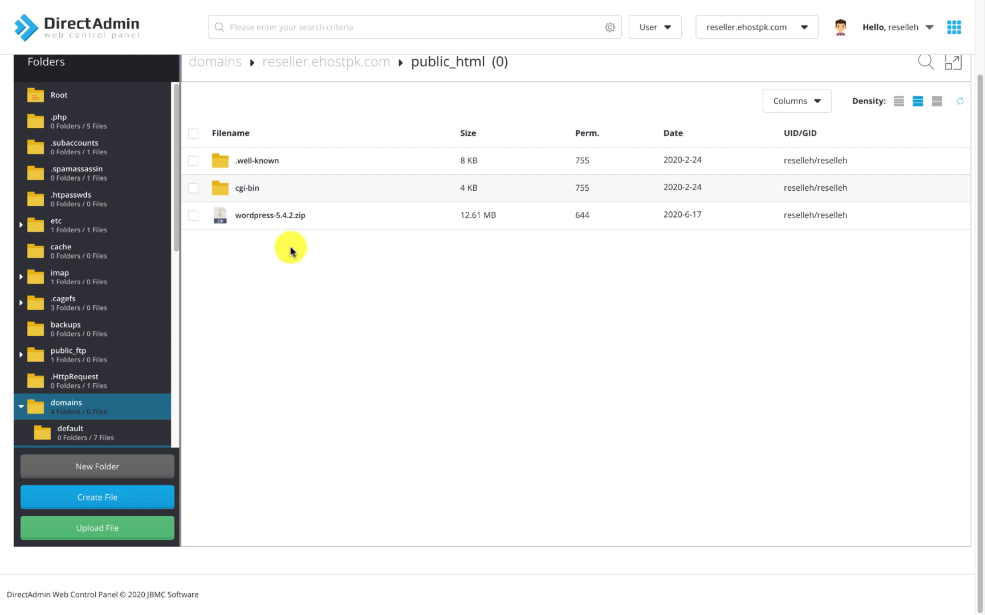
Extract wordpress-5.4.2.zip into /domains/reseller.ehostpk.com/public_html/ and dismiss the extraction notice.
right_click(276, 222)
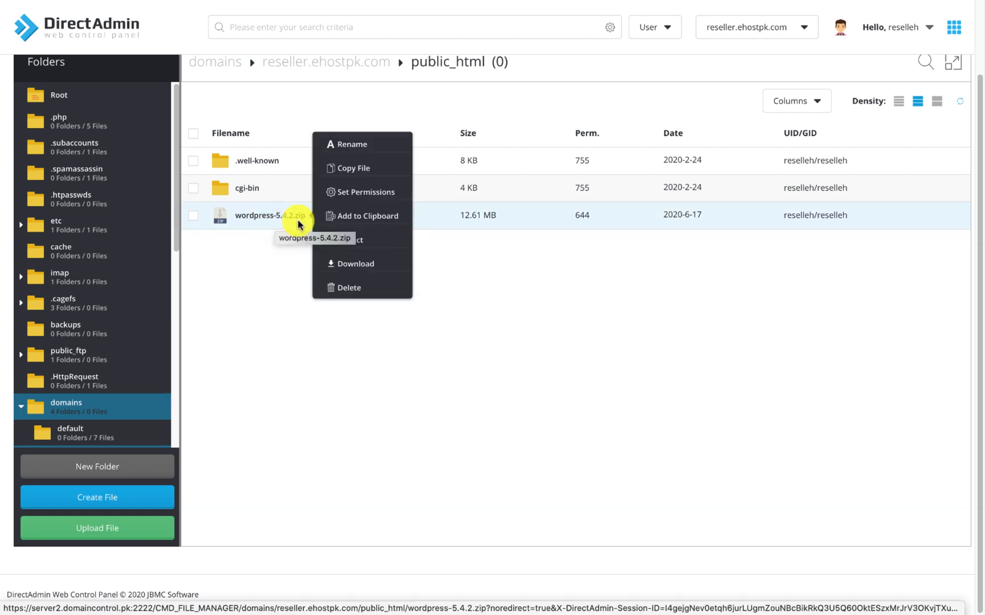
click(346, 239)
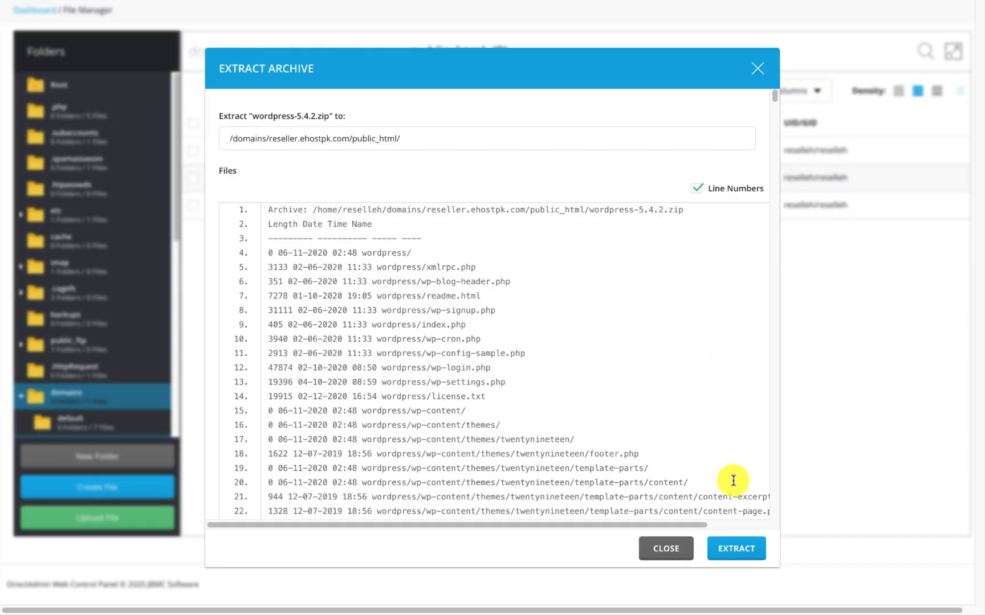
click(734, 548)
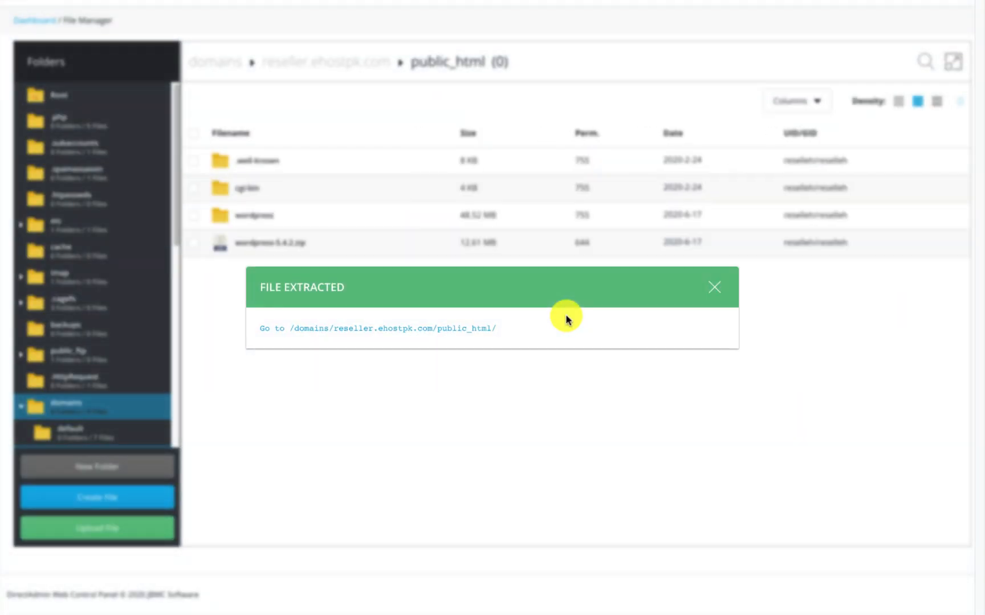
click(715, 290)
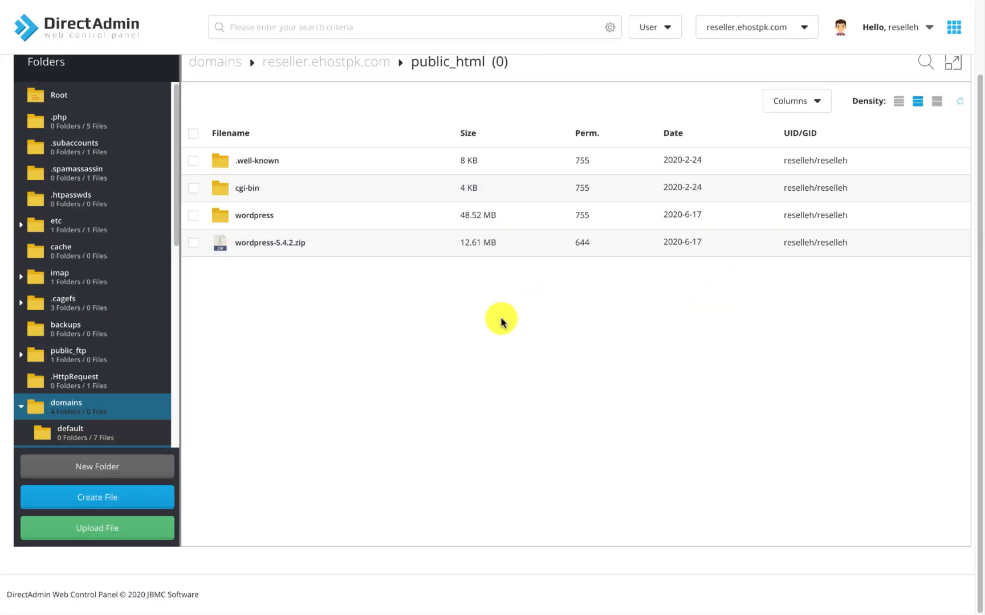
Move all files and folders from the extracted wordpress folder up into public_html using the file clipboard.
right_click(250, 217)
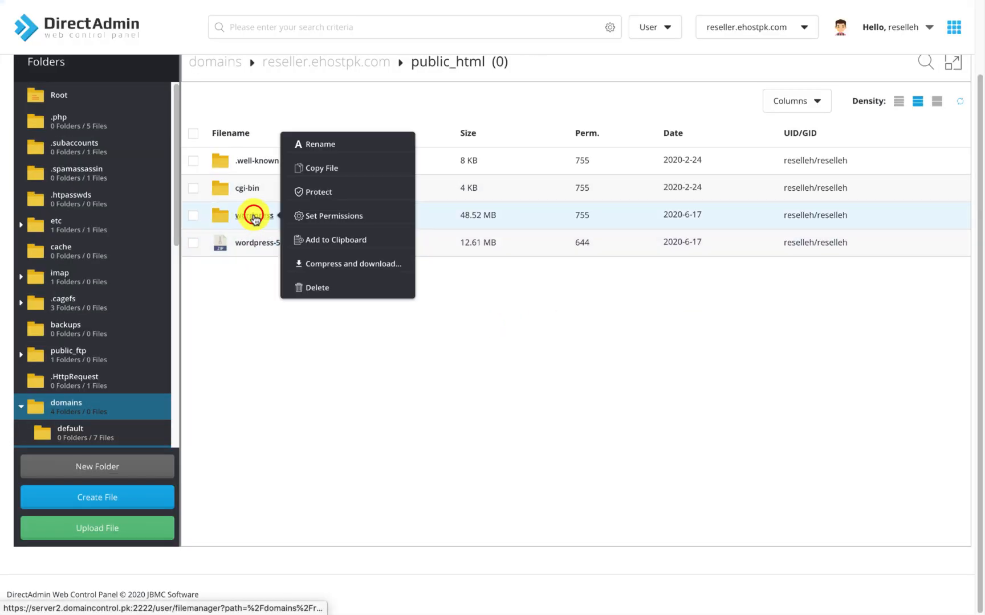
click(253, 217)
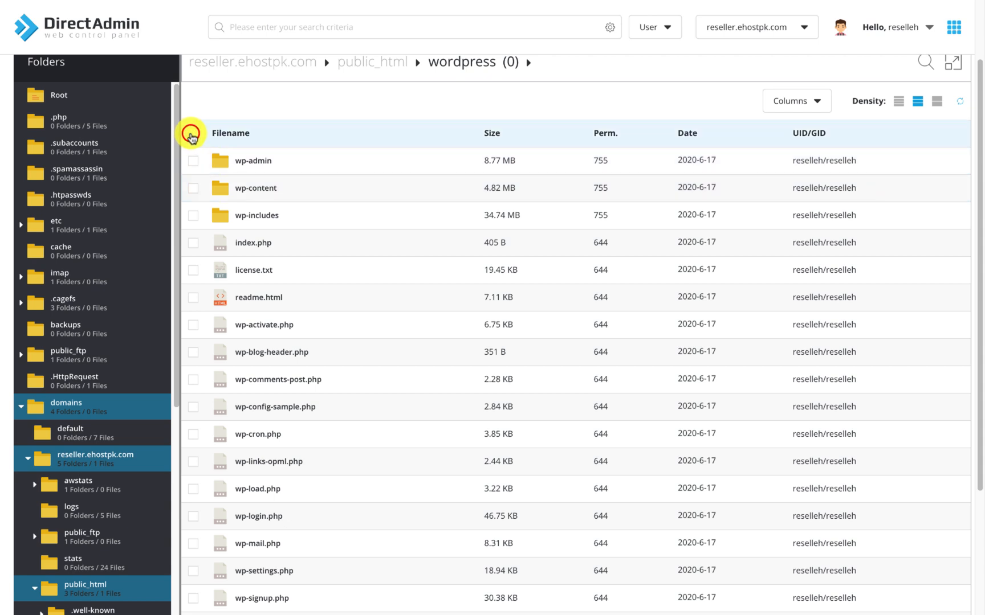
click(193, 133)
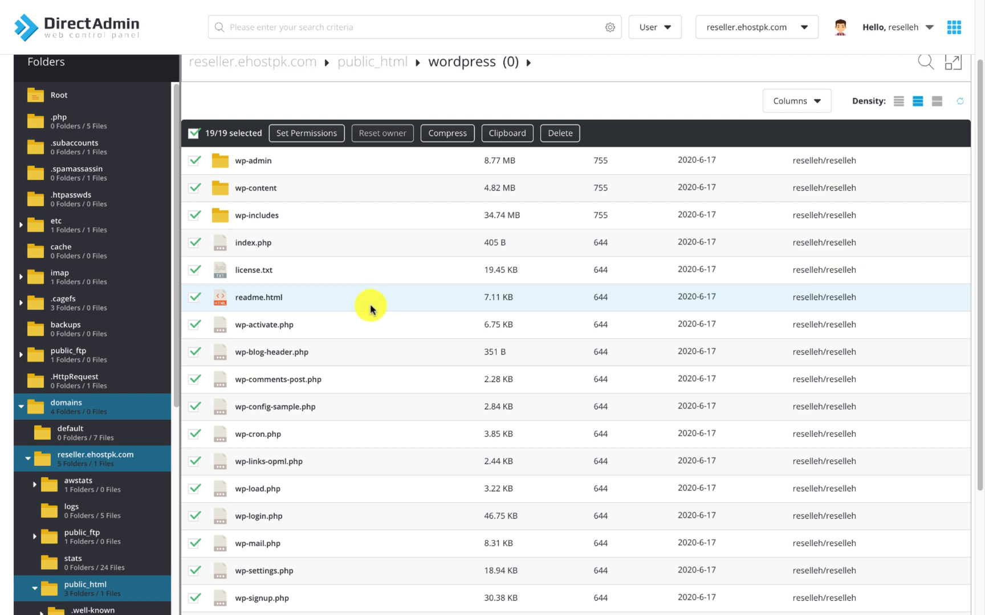
click(508, 135)
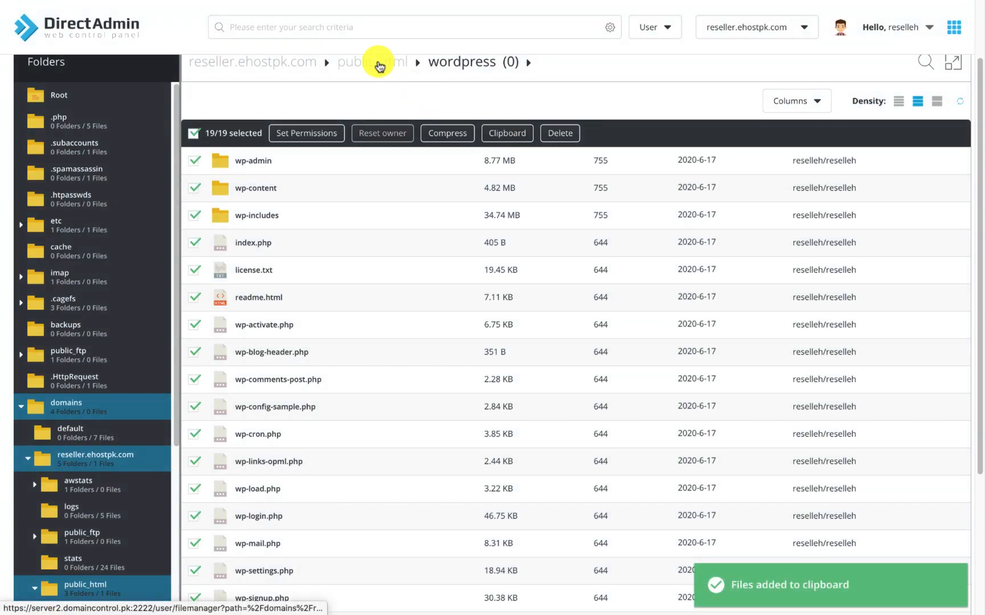
click(379, 65)
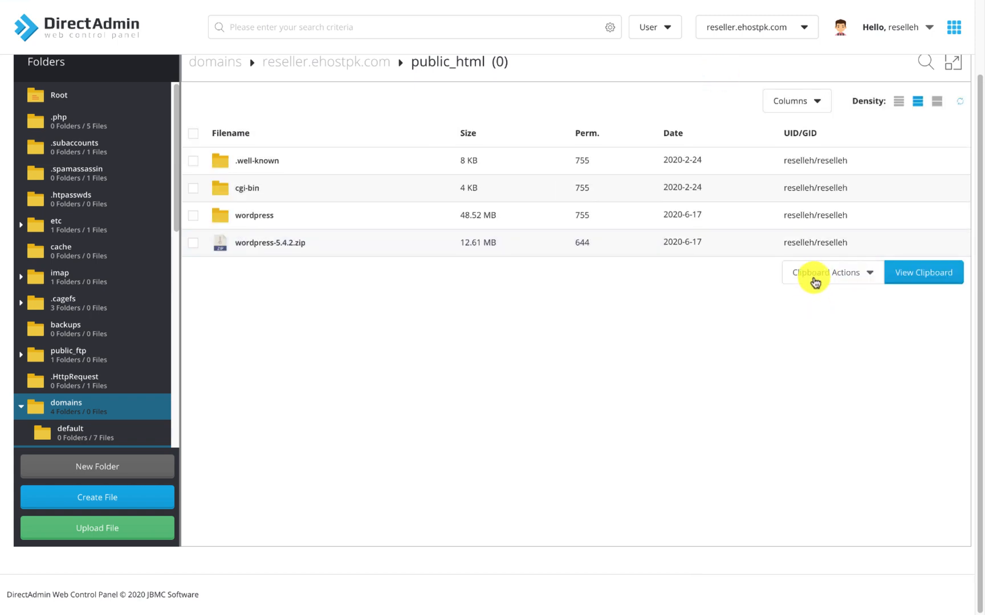
click(815, 281)
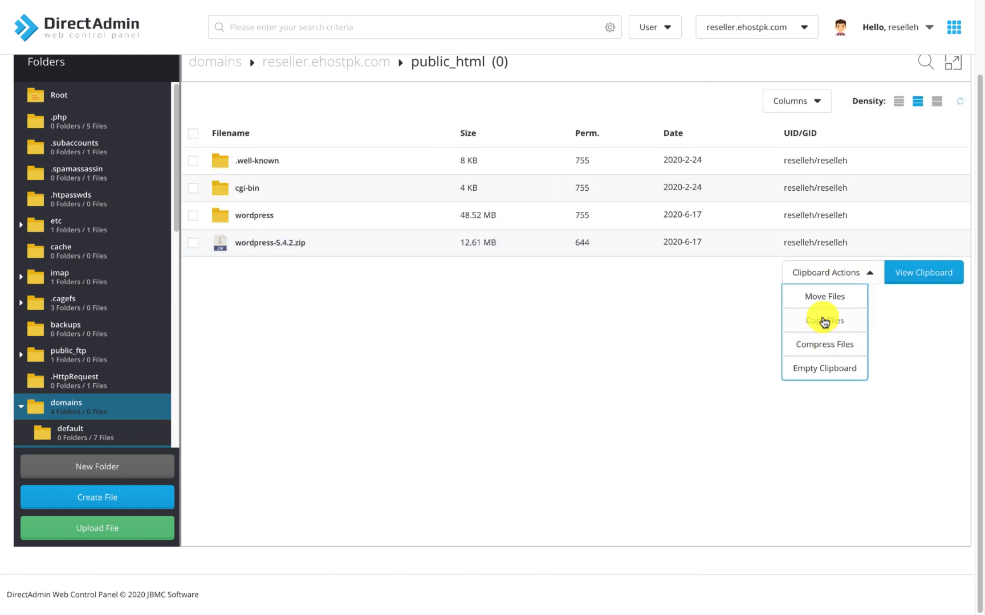
click(823, 296)
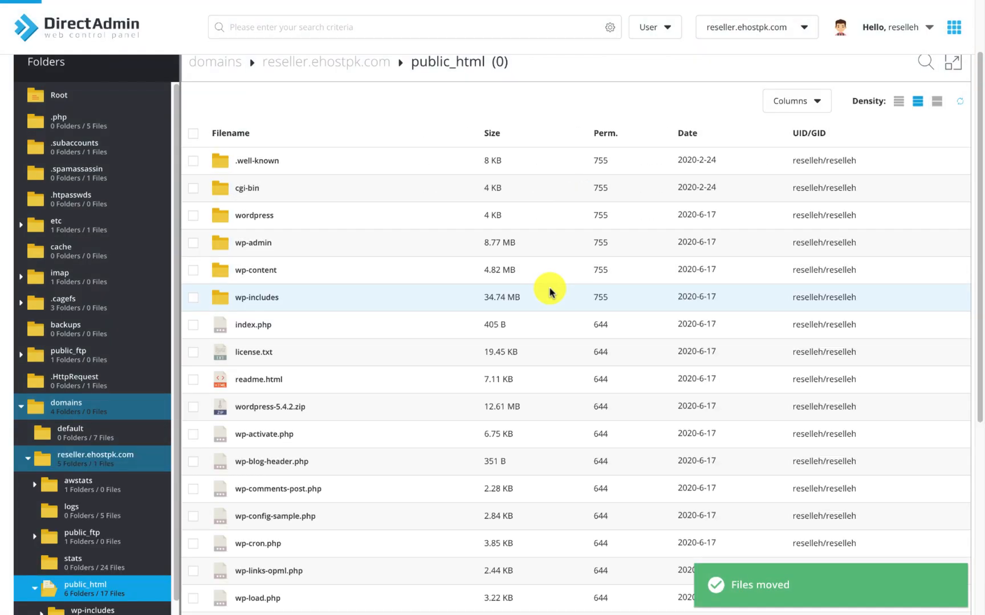
scroll(549, 292, down, 5)
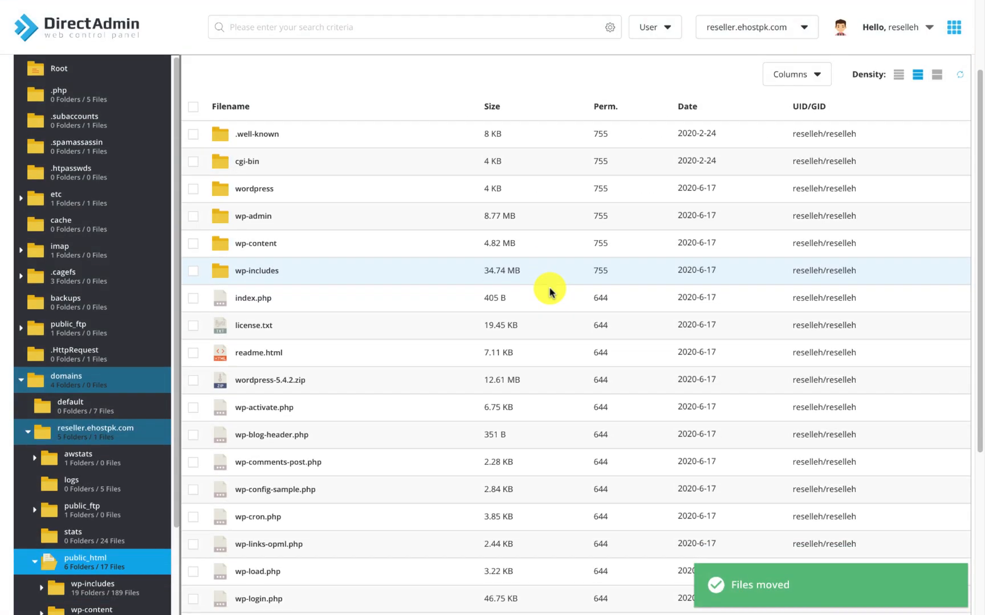
scroll(550, 291, up, 5)
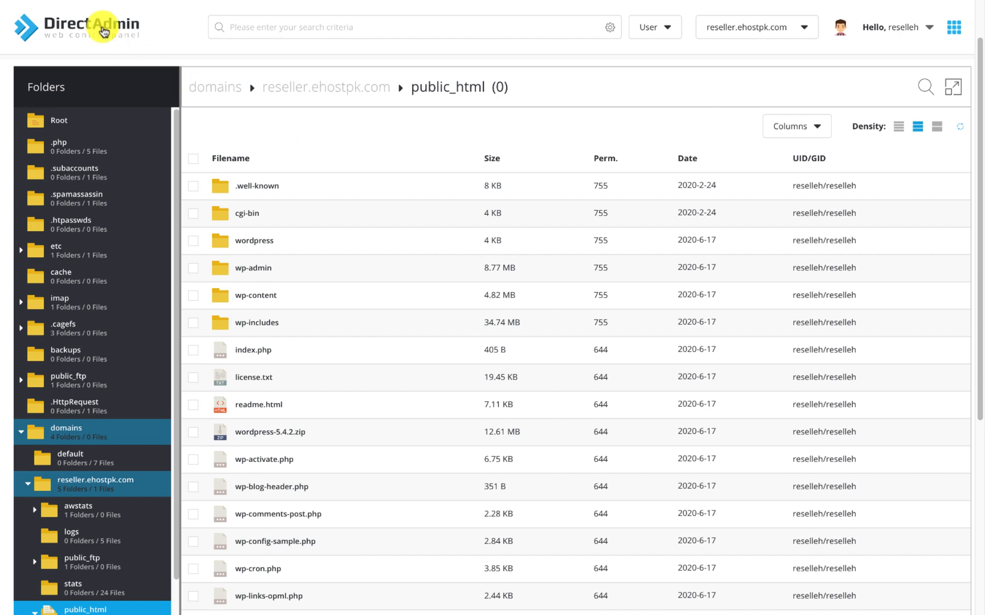
Create a MySQL database with the name suffix wp, the same database user name and a randomly generated database password.
click(104, 31)
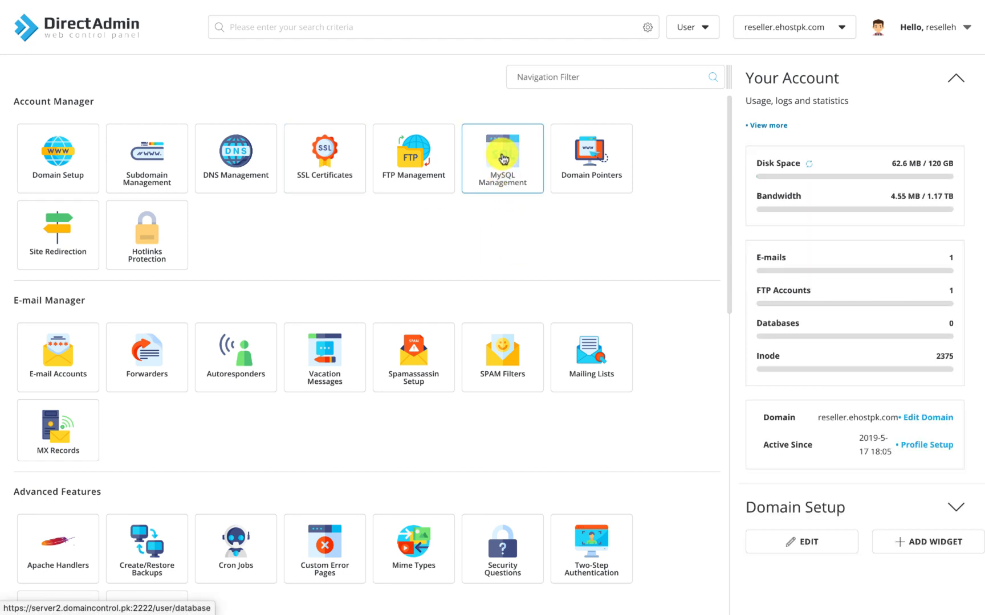
click(502, 159)
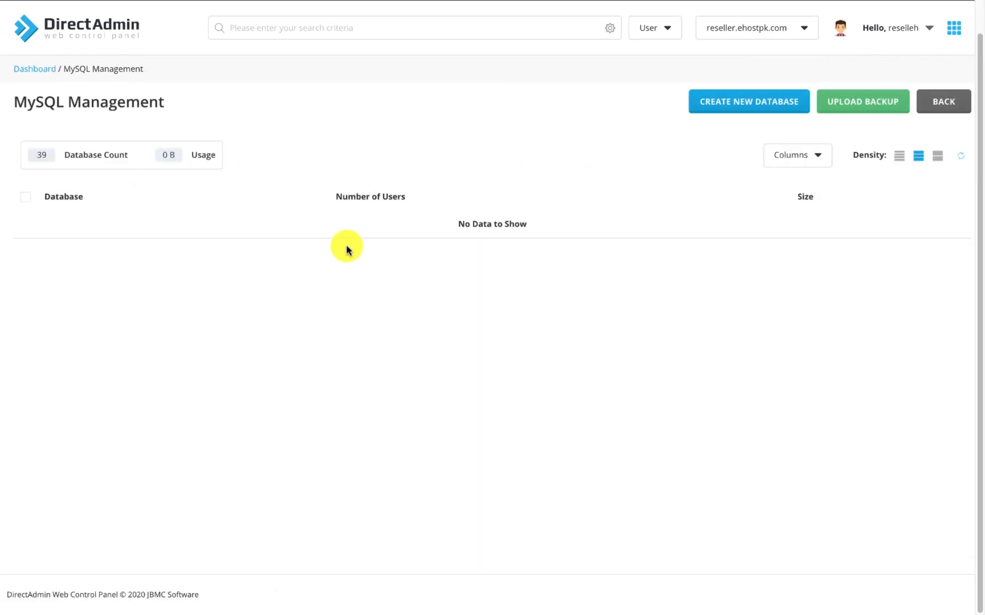
click(760, 104)
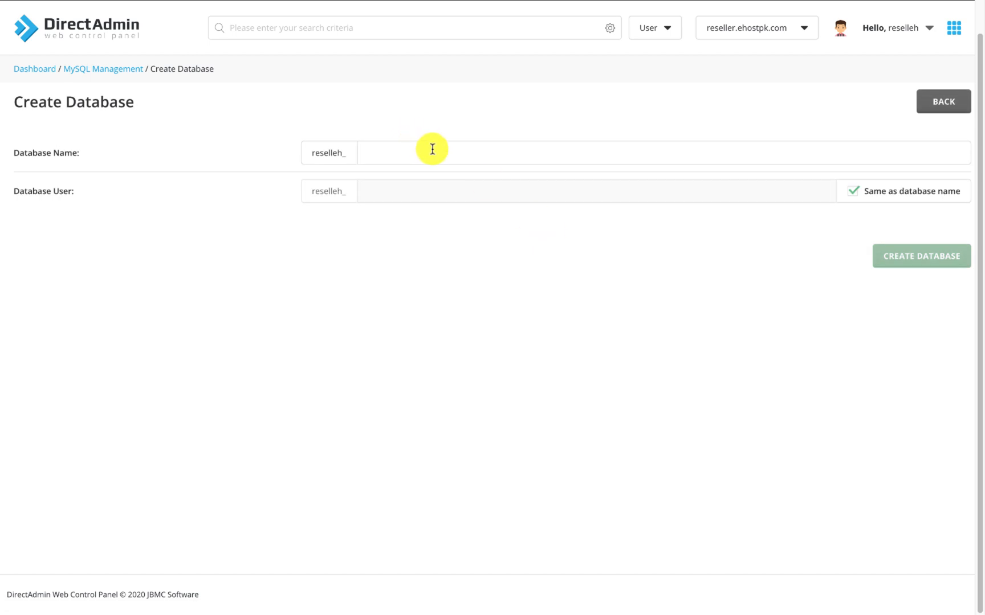
click(432, 149)
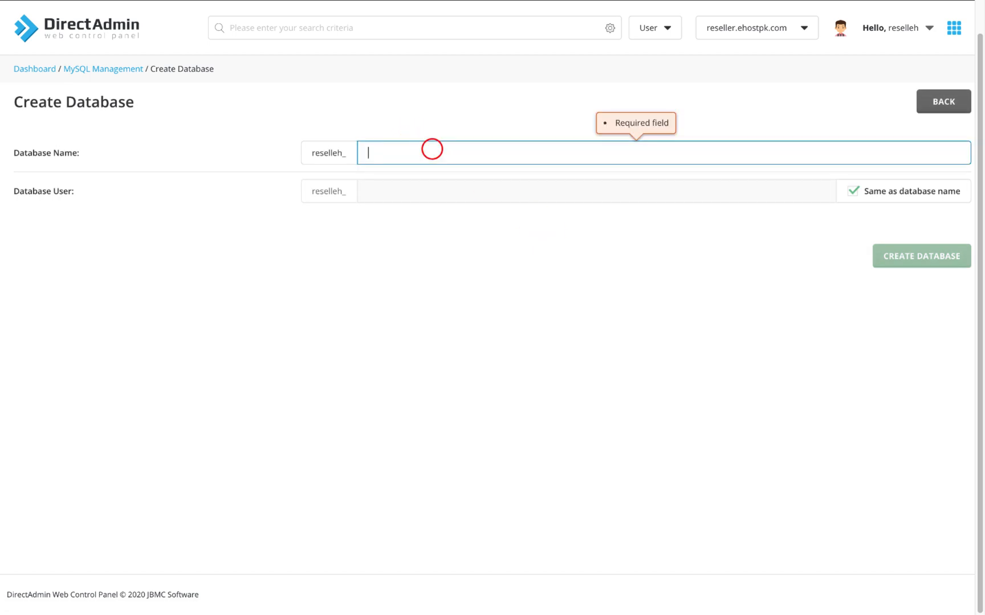
text(wp)
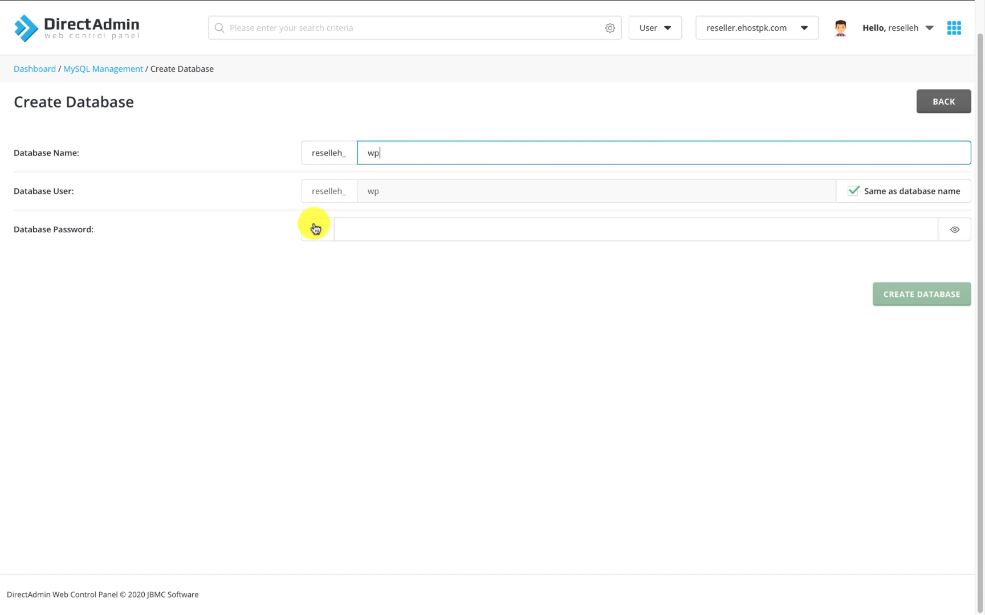
click(317, 229)
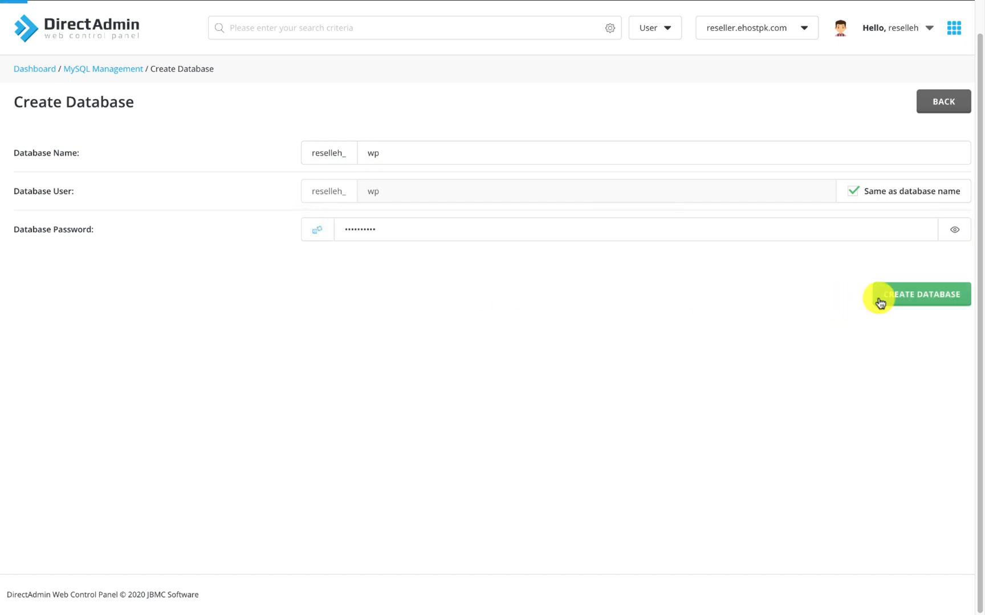
click(903, 295)
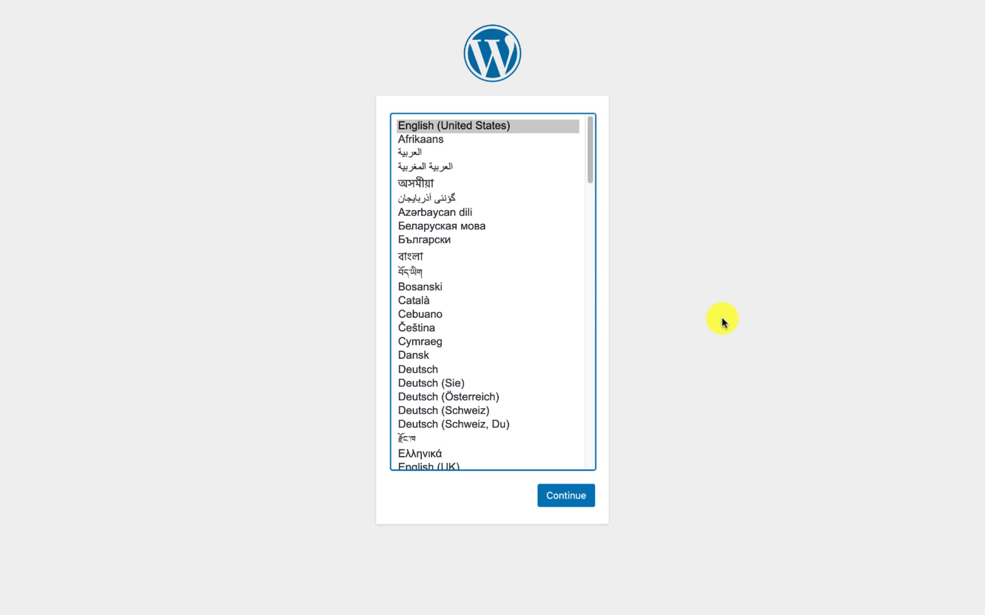
Start the WordPress setup in English (United States) and submit database name and username reselleh_wp, the database password, host localhost and table prefix wp_.
click(564, 495)
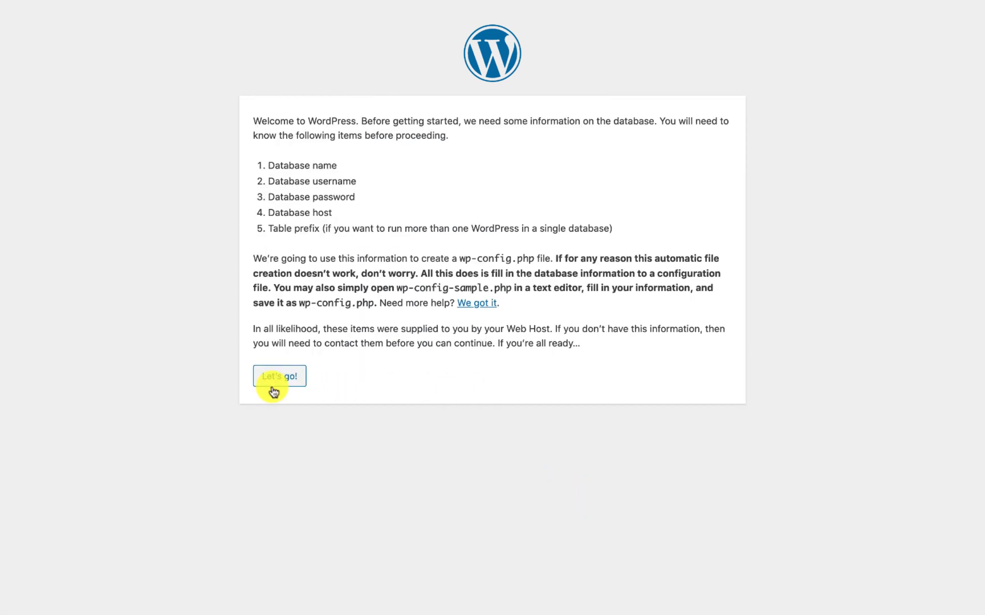
click(274, 378)
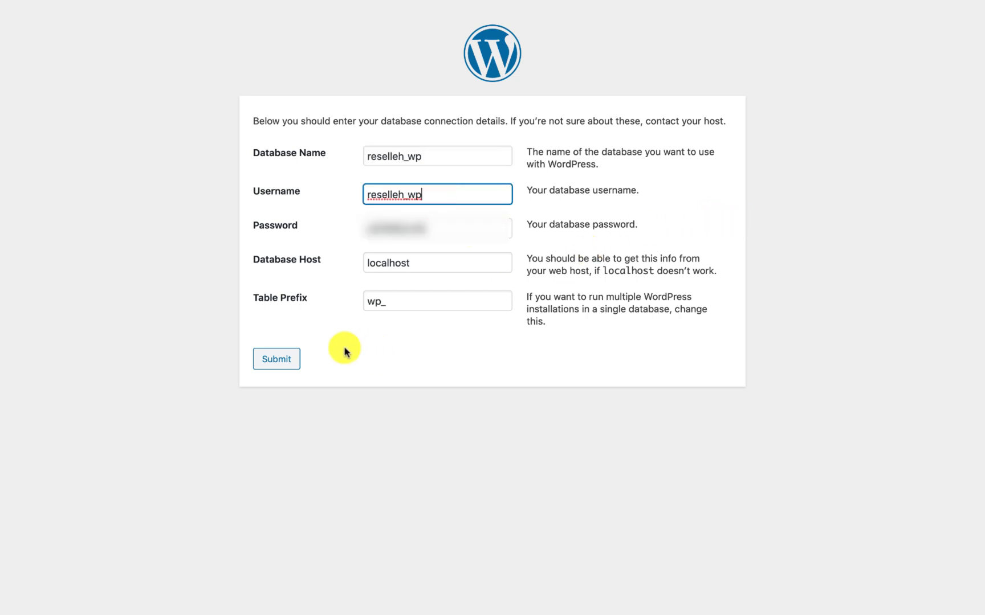
click(278, 360)
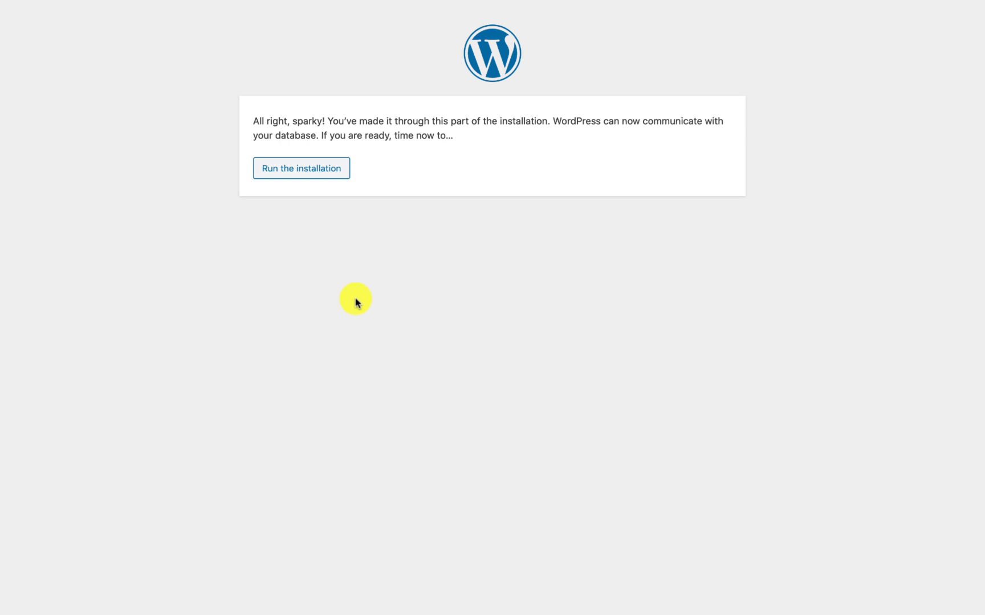
Install WordPress with site title Your Website, username admin, the account password, the admin e-mail and search engine indexing discouraged; save the login in the browser.
click(296, 169)
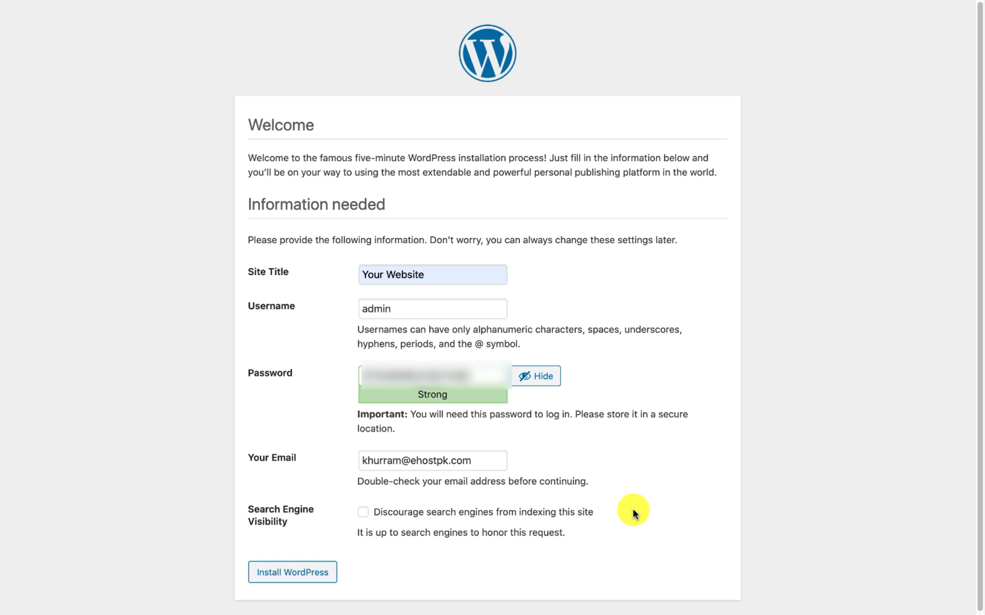
click(363, 511)
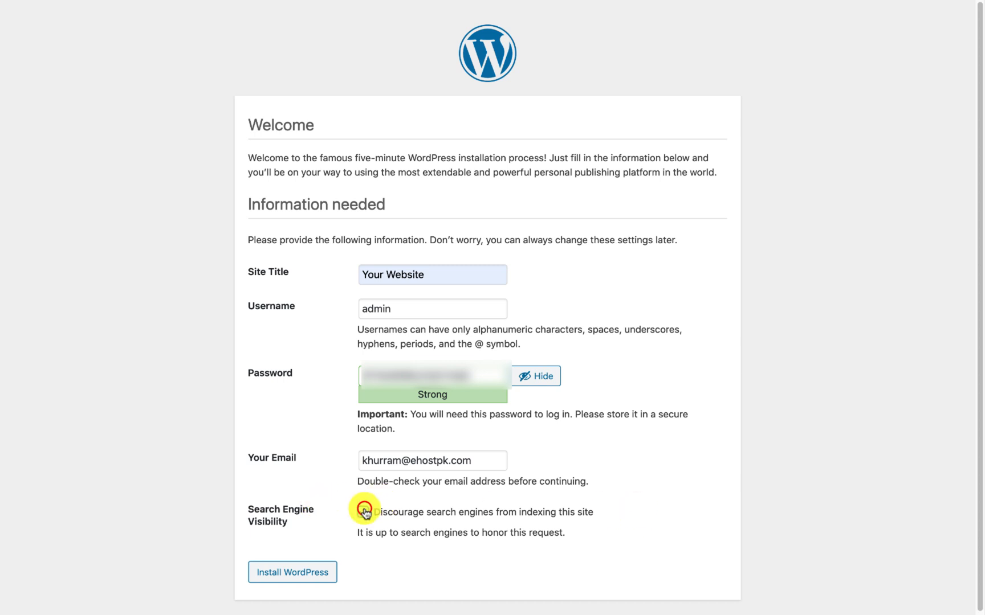
scroll(302, 546, down, 1)
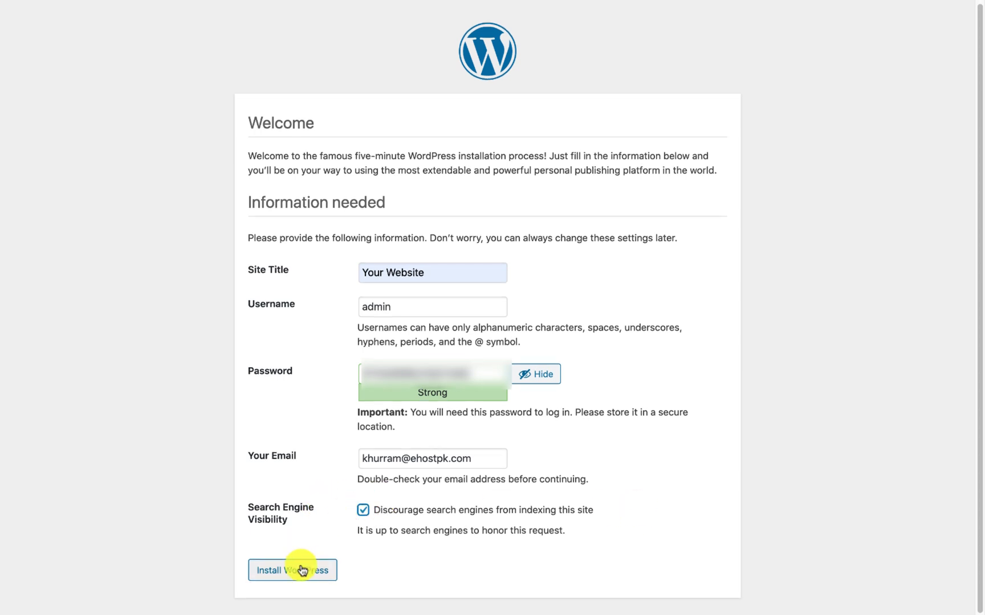
click(302, 571)
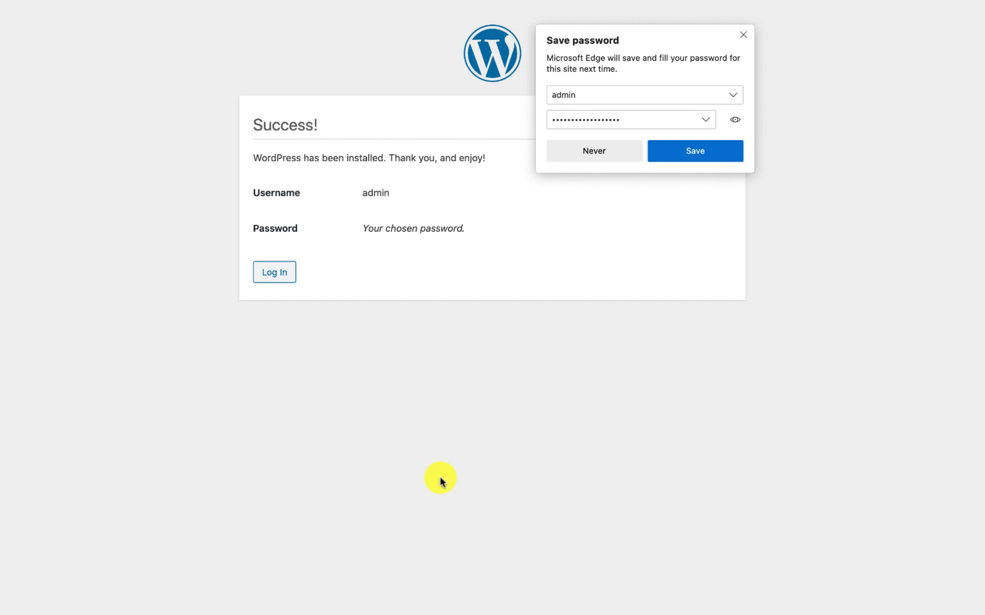
click(689, 161)
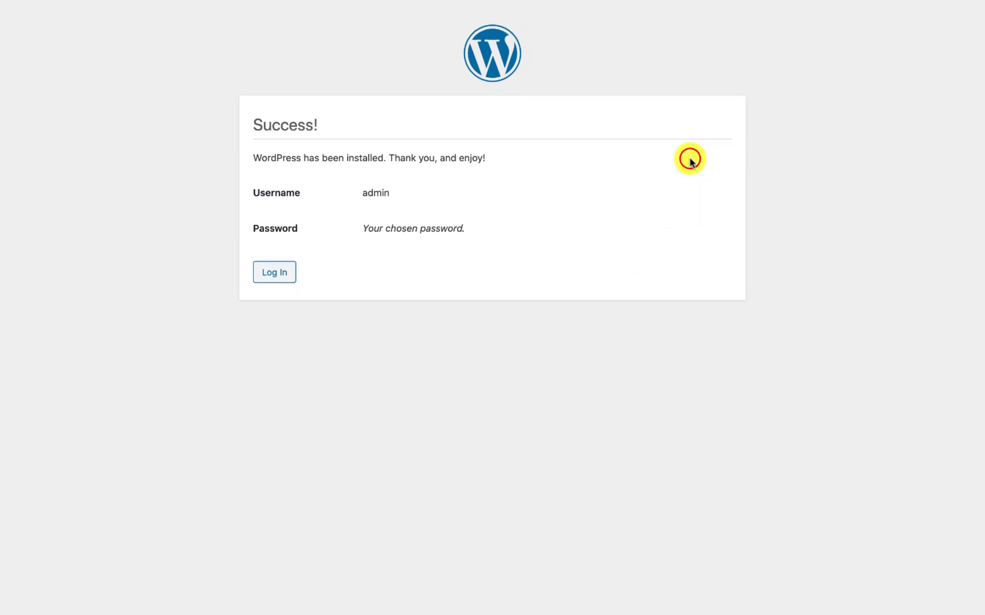
Log in to the WordPress dashboard as admin with the saved account password.
click(274, 272)
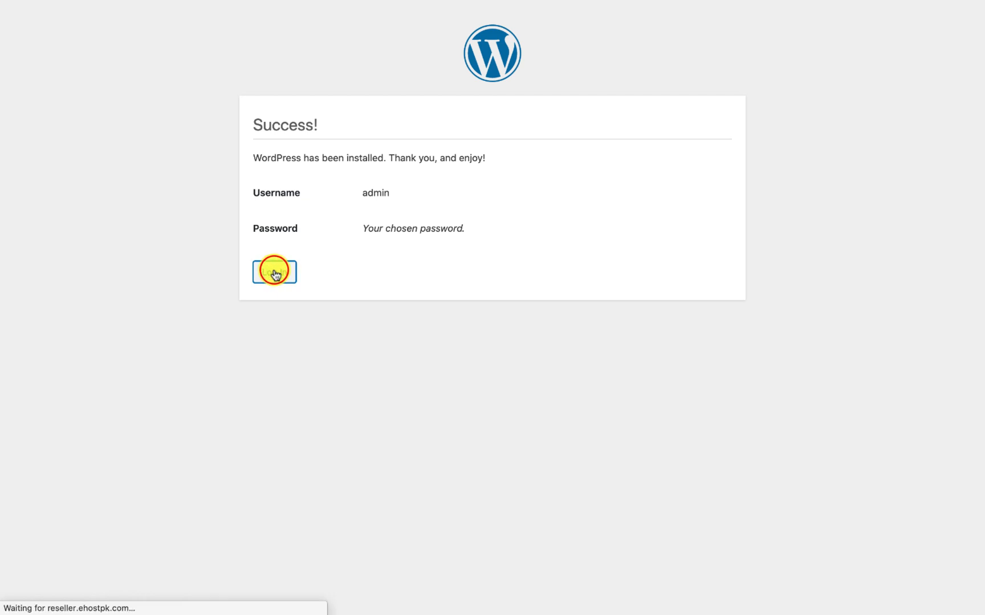
click(458, 259)
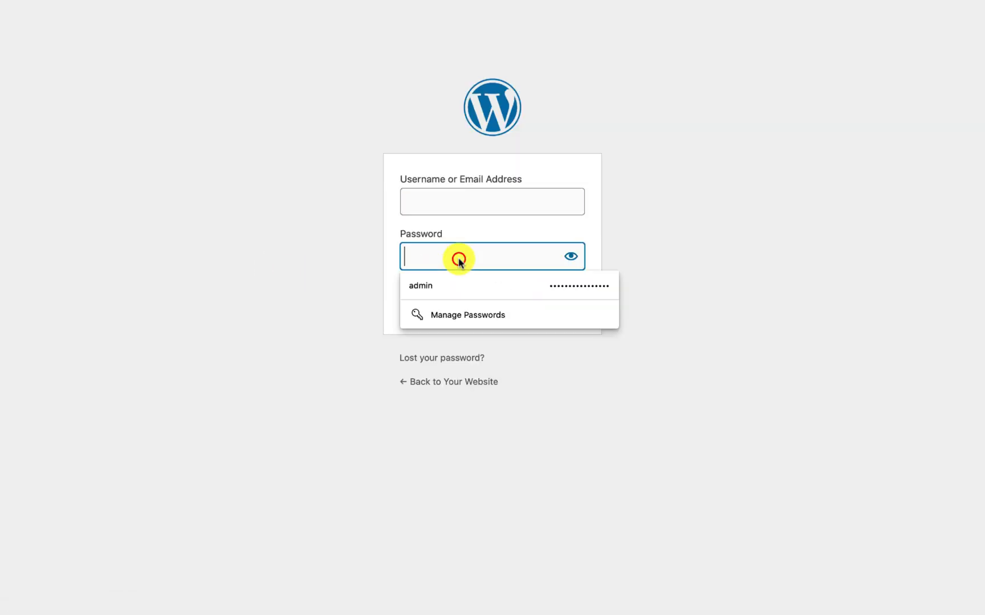
click(451, 287)
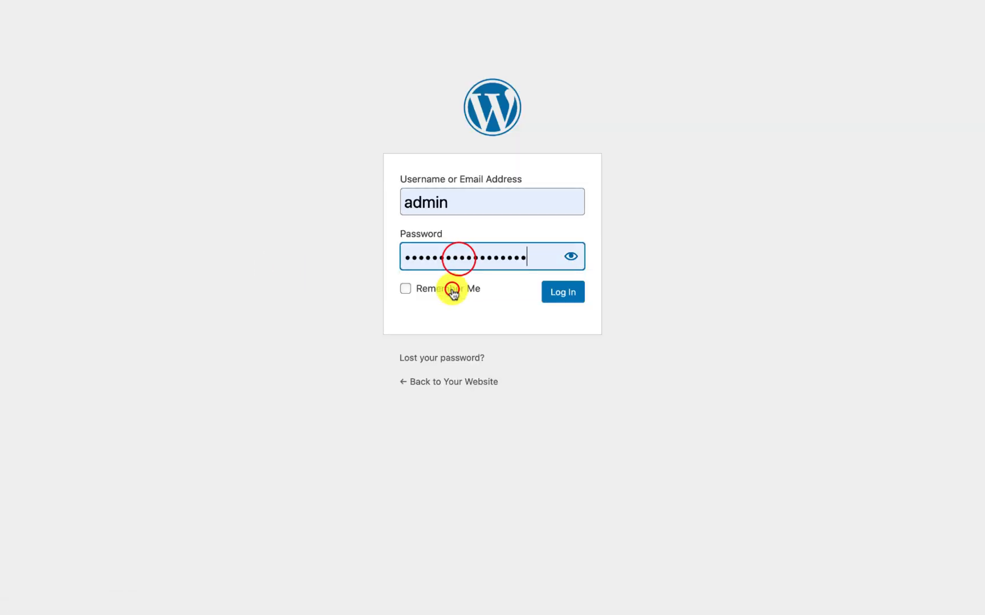
click(563, 293)
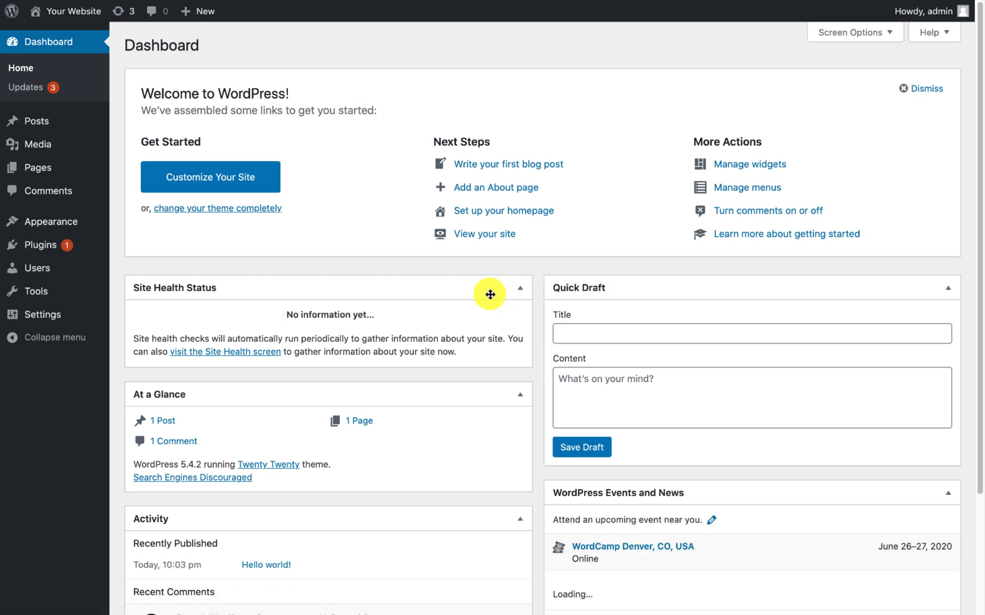
Visit the new site's front page from the dashboard and look through its default post and widgets.
mouse_move(64, 12)
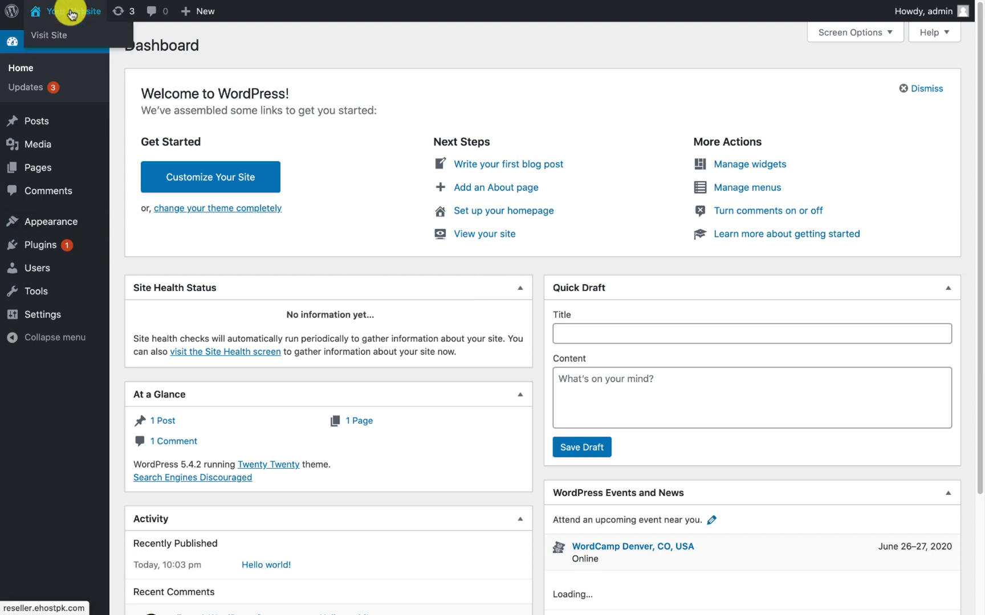
click(51, 36)
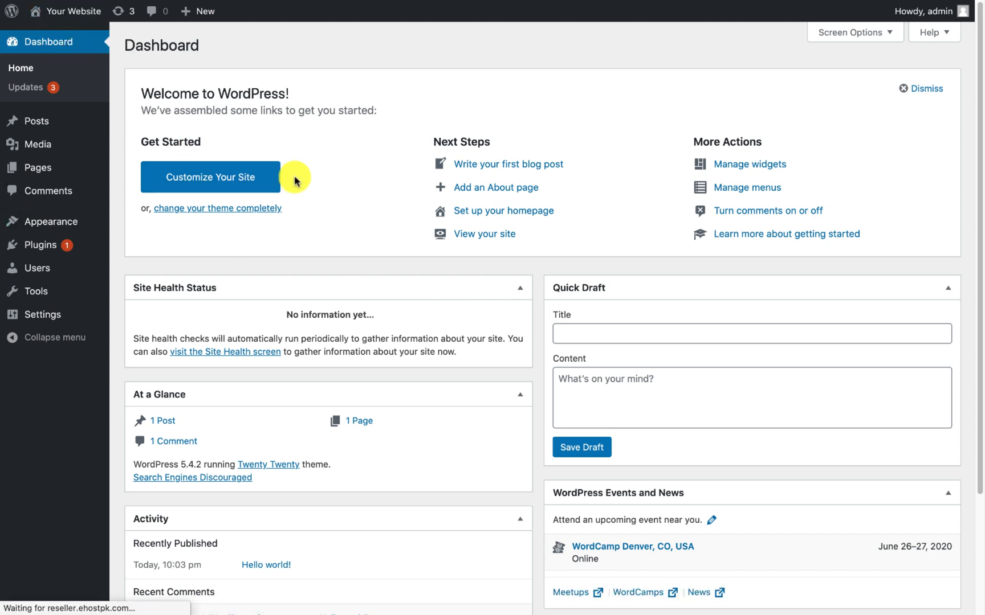
scroll(513, 253, down, 2)
scroll(537, 256, down, 6)
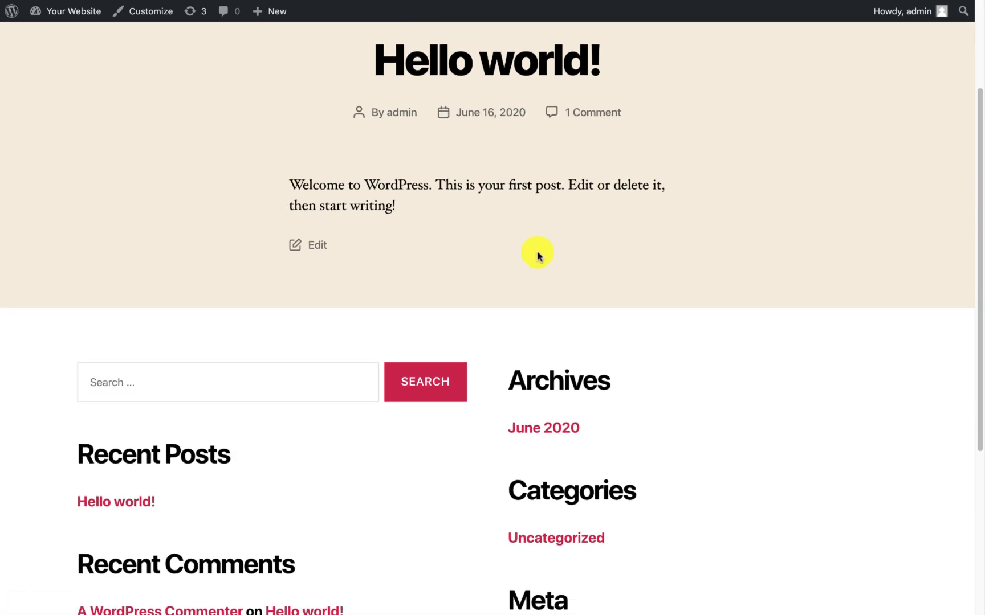
scroll(536, 256, up, 8)
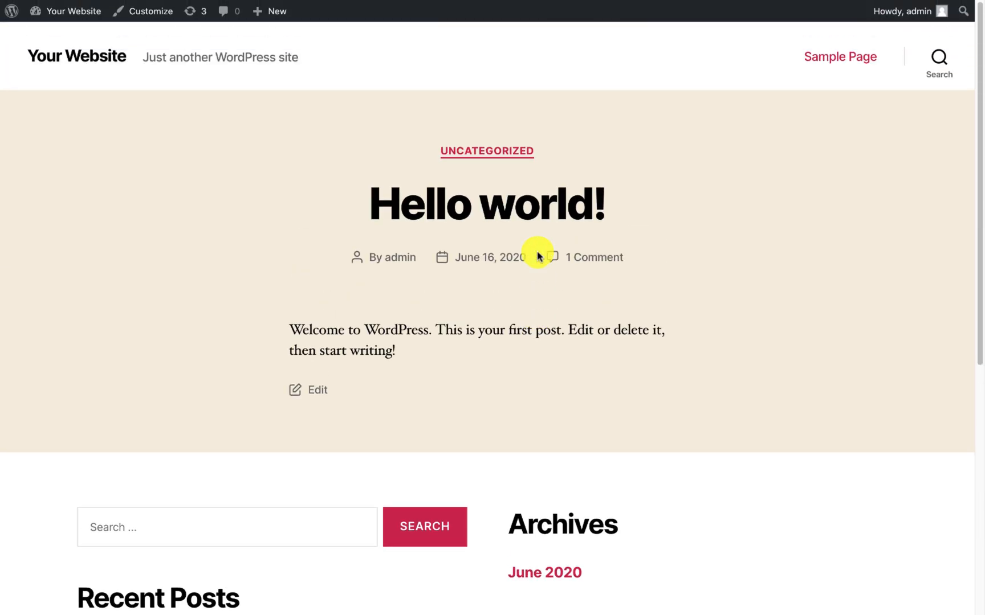